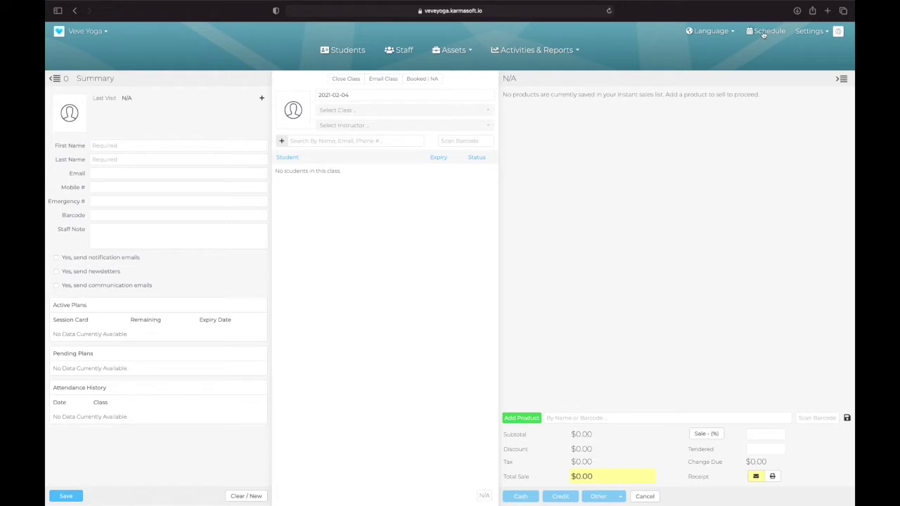
- Open the class editor from the schedule and start a new class, leaving it without a class image
left_click(764, 33)
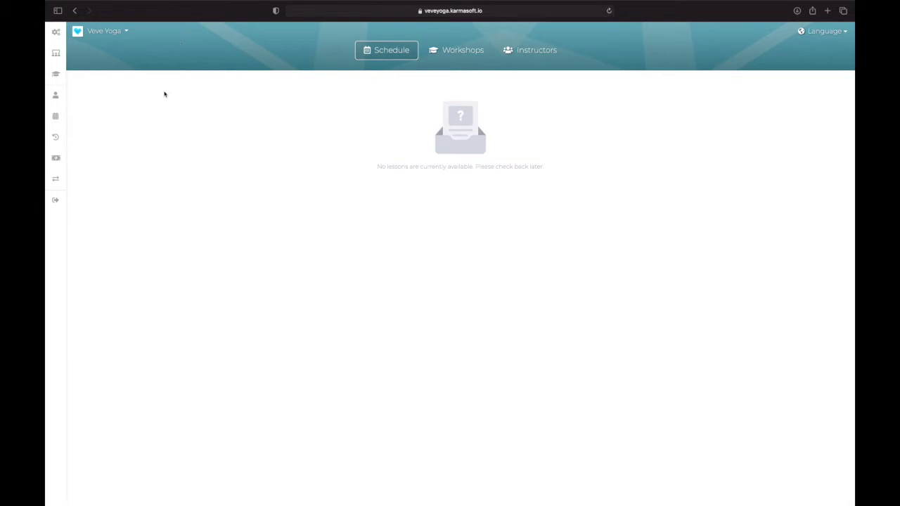
left_click(57, 55)
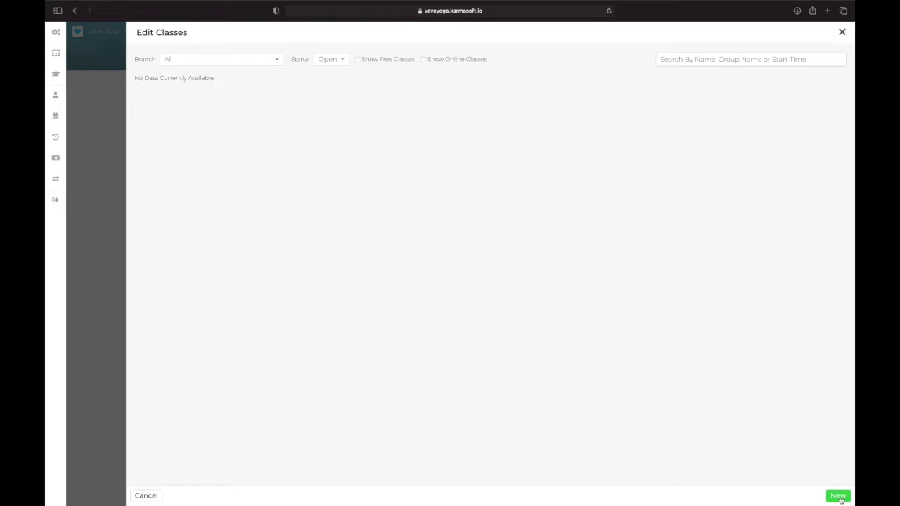
left_click(839, 496)
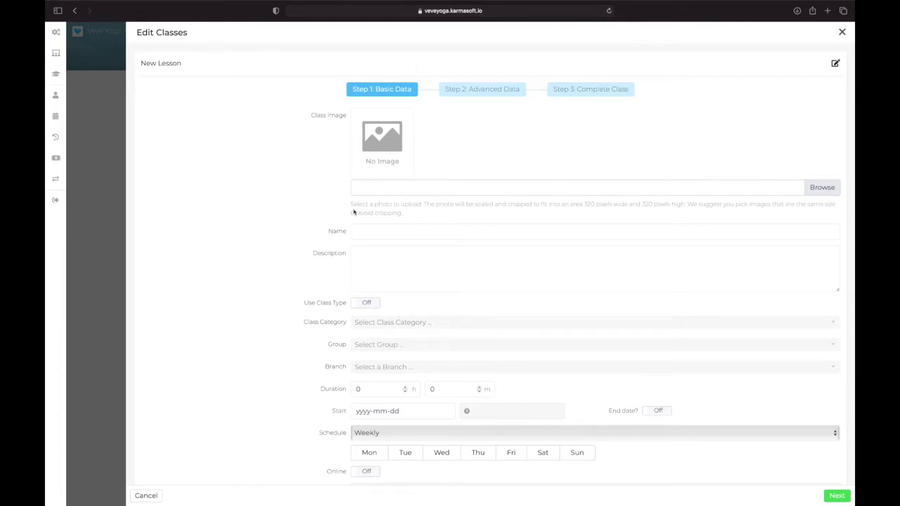
left_click(823, 188)
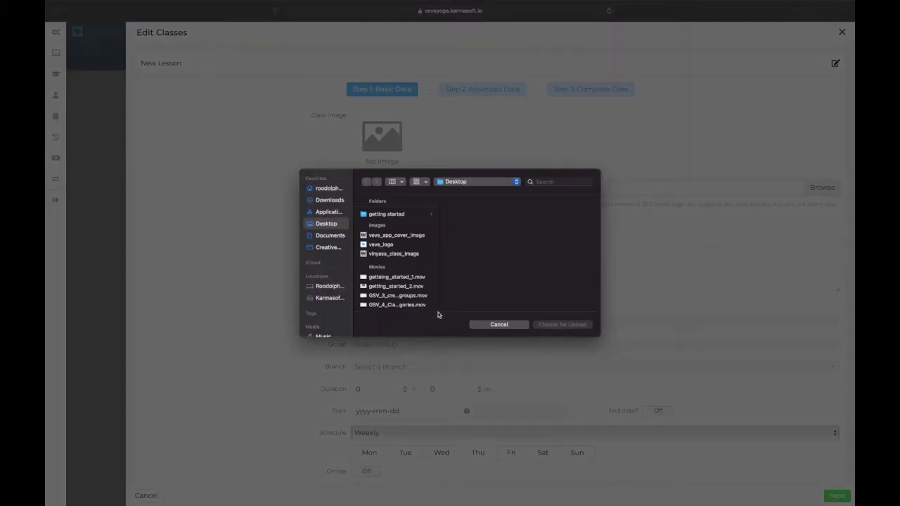
left_click(496, 327)
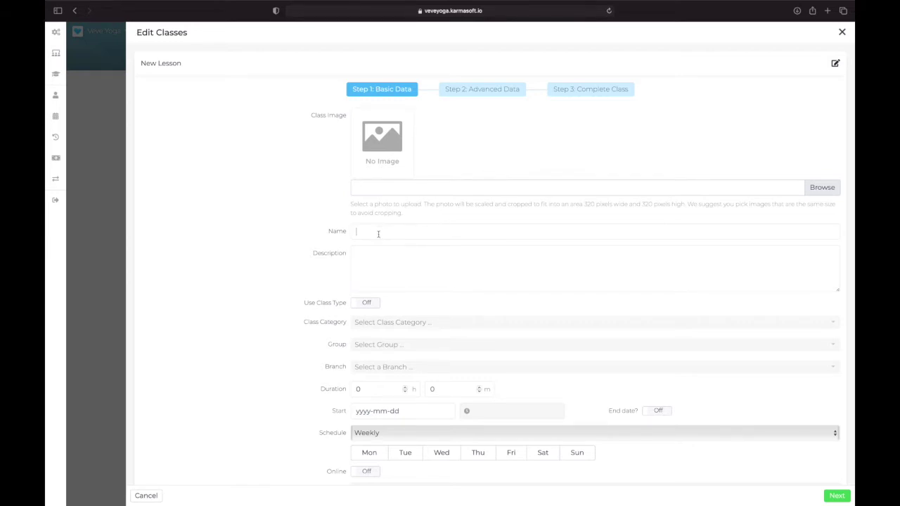
- Name the new class "Vinyasa Level 2" and enter "Vinyasa Level2" as its description
type("Vinyasa Level 2")
left_click(375, 255)
type("Vinyasa Level2")
- Assign the class to the In house classes category, the In-Studio Yoga Classes group and the Veve Yoga branch
left_click(412, 326)
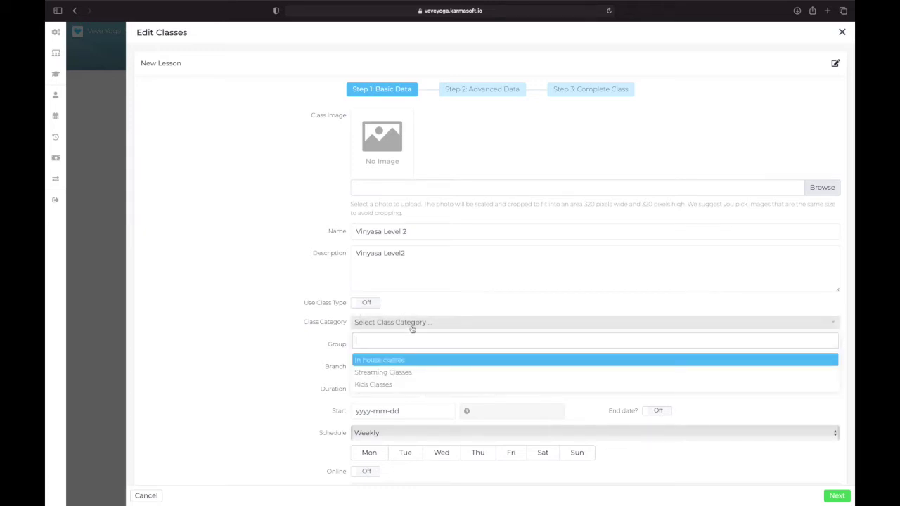
left_click(396, 361)
left_click(389, 348)
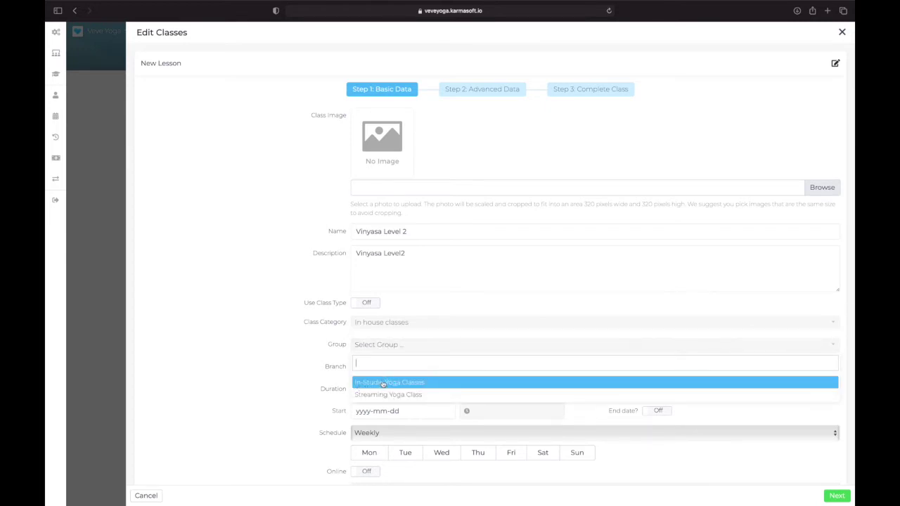
left_click(383, 384)
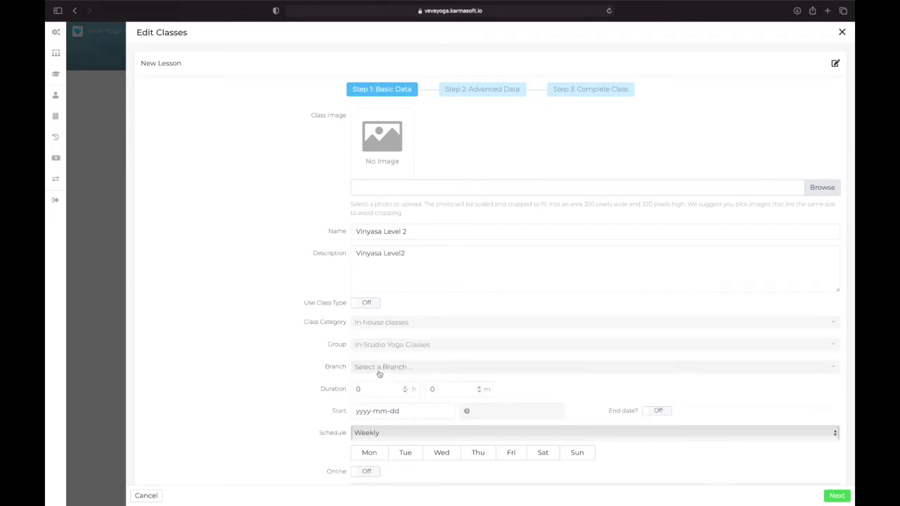
left_click(379, 370)
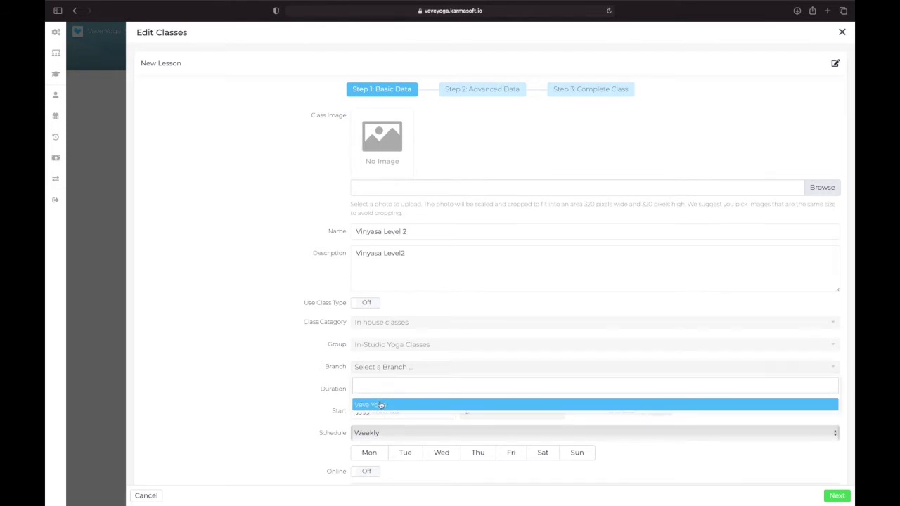
left_click(380, 405)
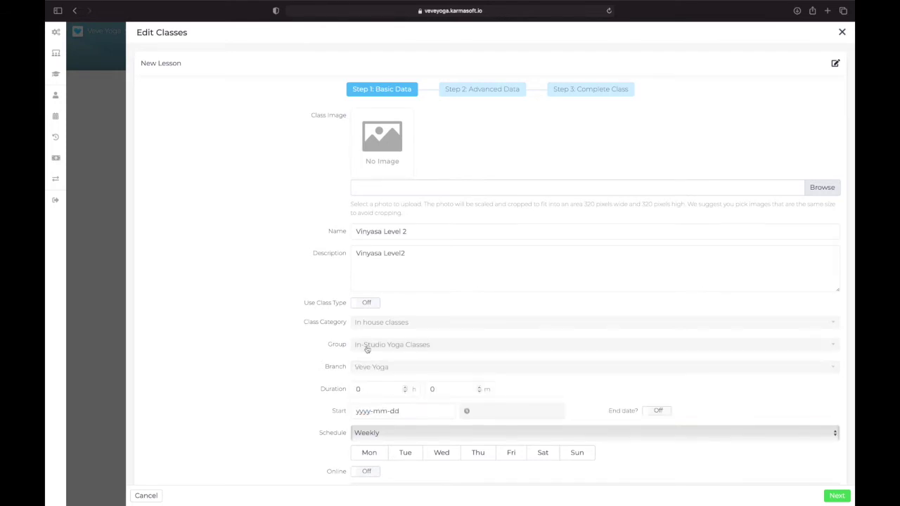
- Set the class duration to 1 hour and its start date to 2021-02-04
left_click(372, 393)
key("BackSpace")
type("1")
scroll(420, 313, "down", 1)
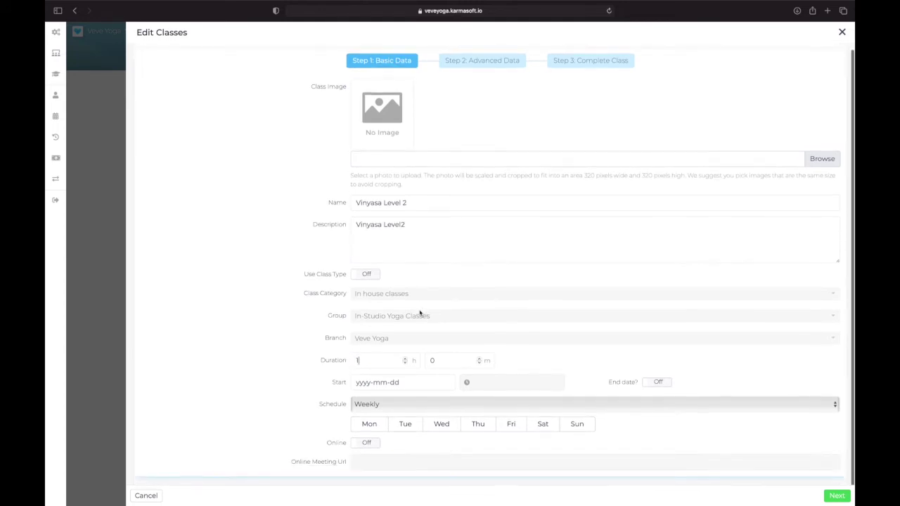
left_click(378, 383)
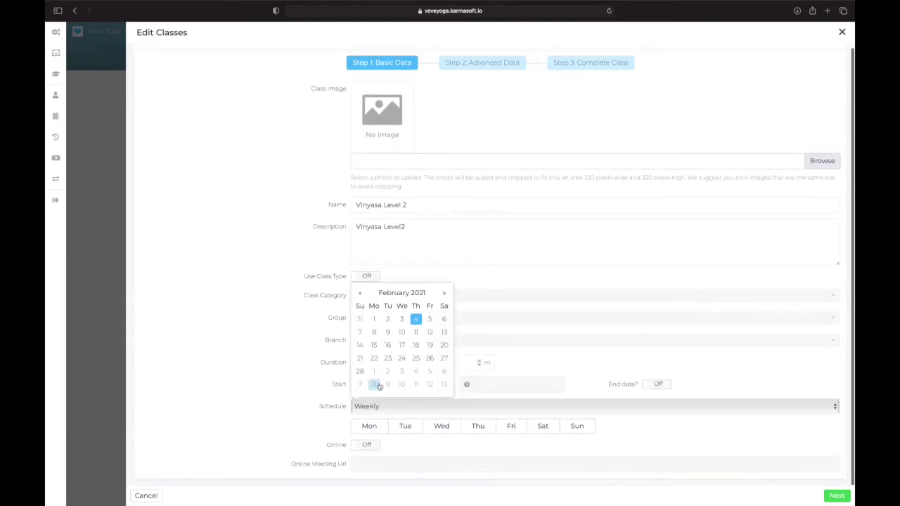
left_click(418, 320)
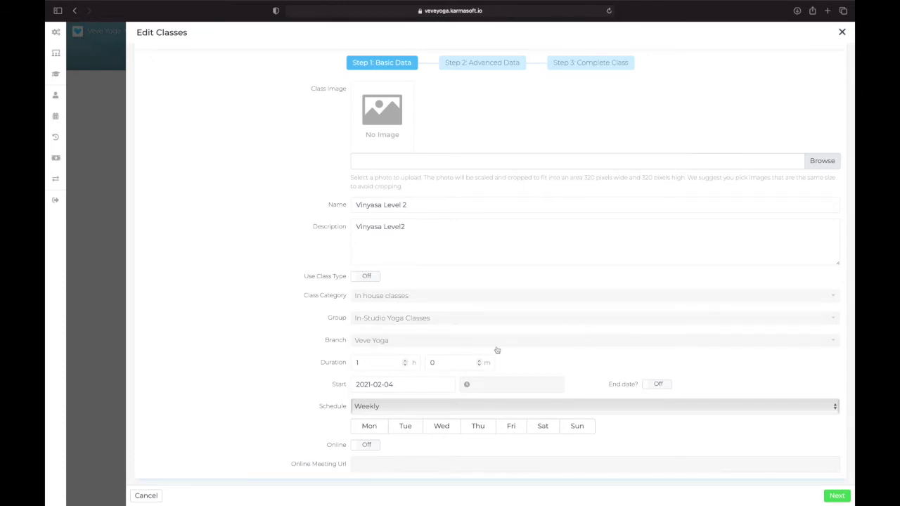
- Schedule the class weekly on Monday and Wednesday and submit the basic data
left_click(371, 427)
left_click(372, 429)
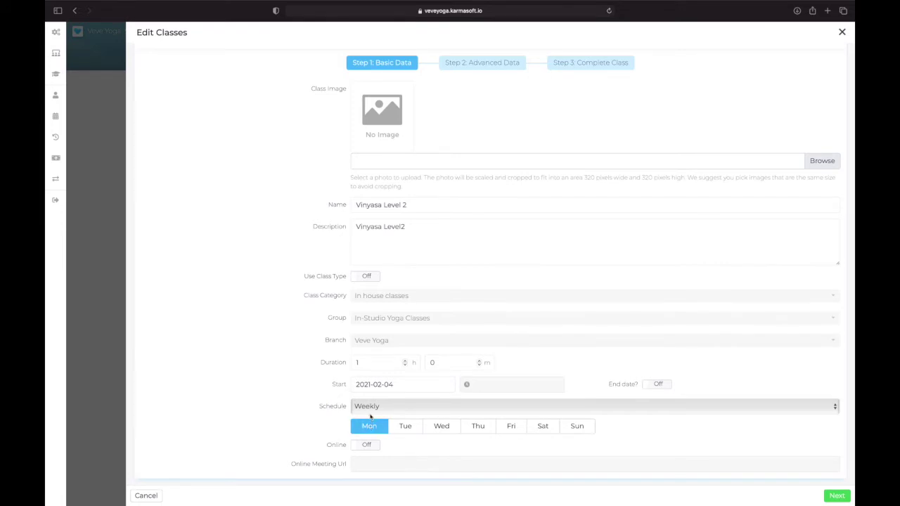
left_click(372, 431)
left_click(439, 428)
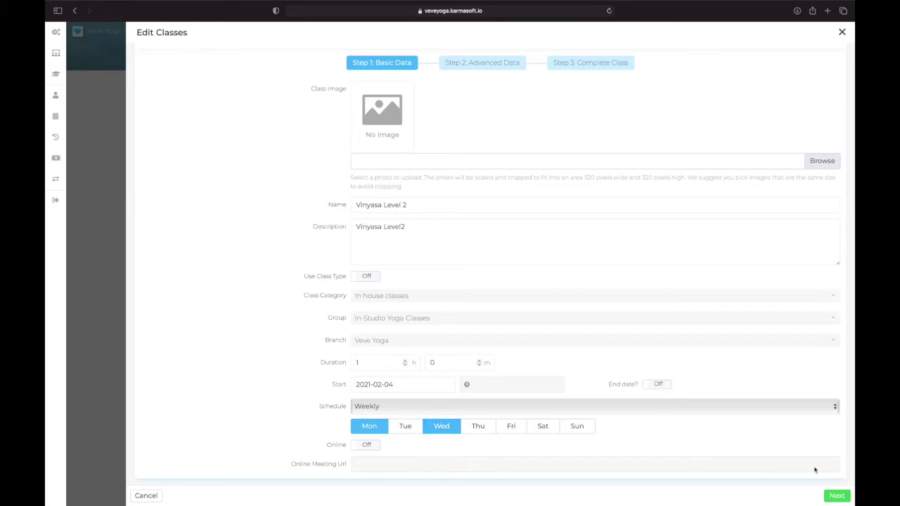
left_click(840, 496)
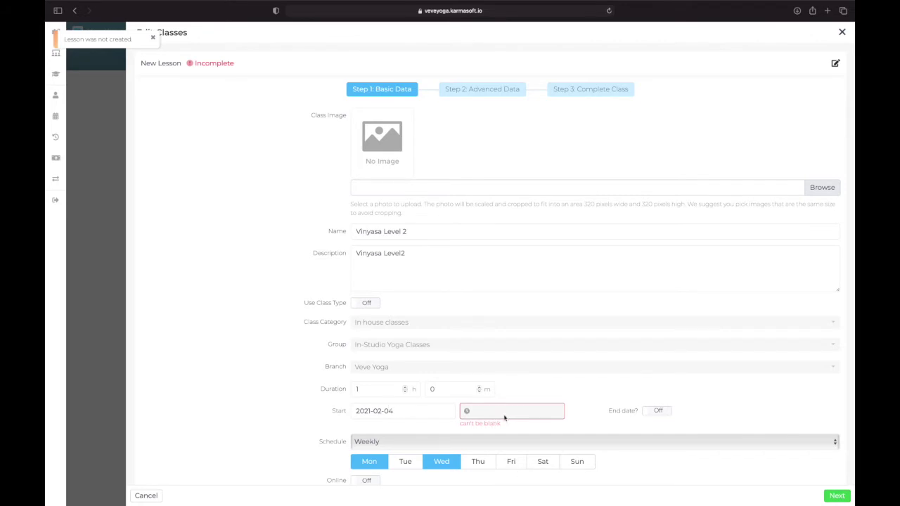
- Set the class start time to 04:15 PM and continue to the advanced data
left_click(494, 416)
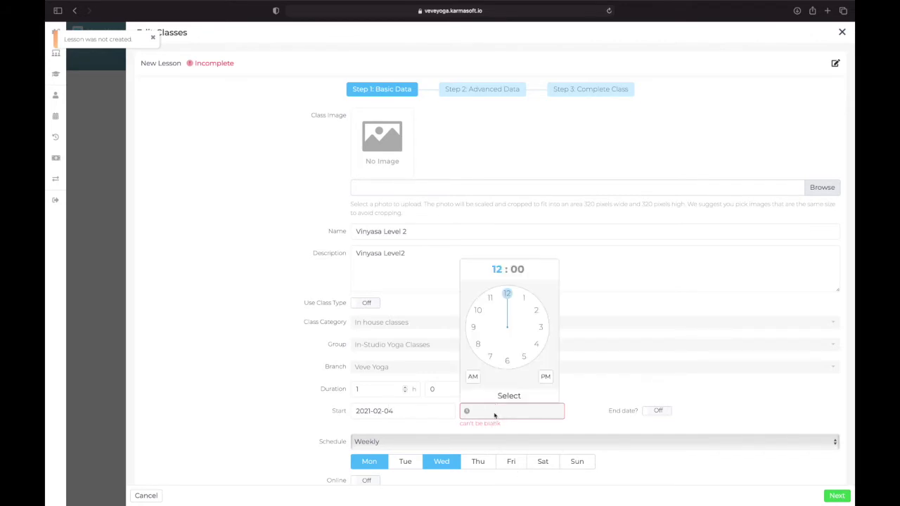
left_click(536, 346)
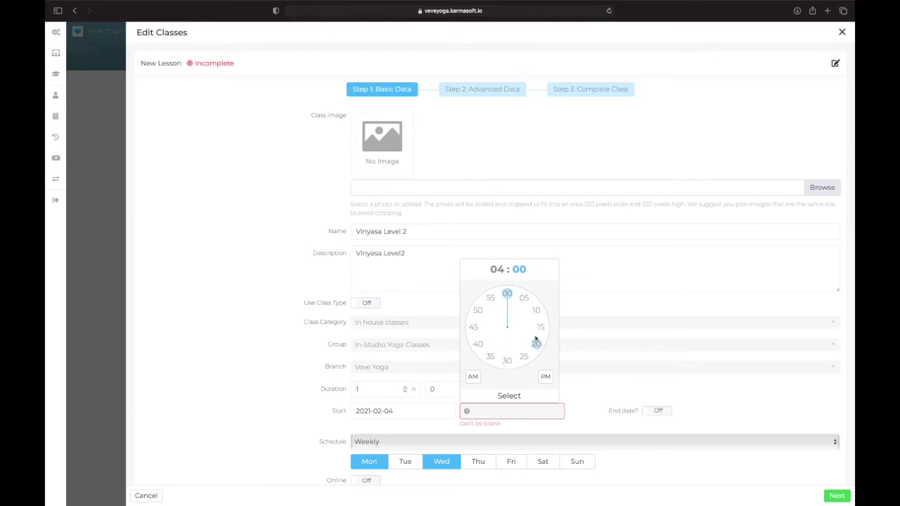
left_click(541, 327)
left_click(547, 377)
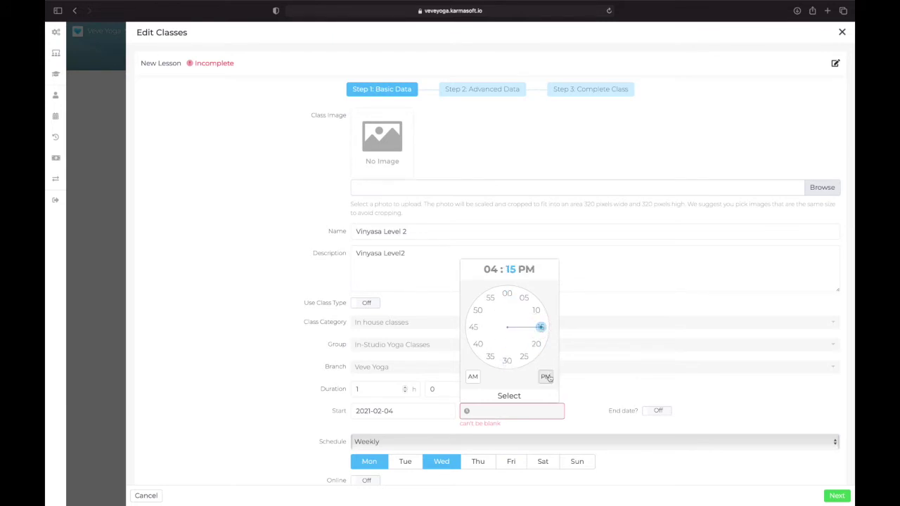
left_click(509, 395)
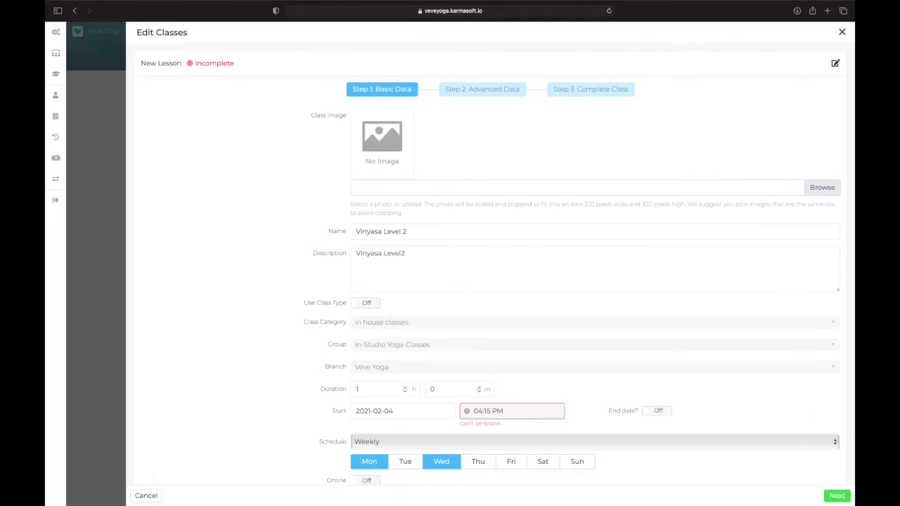
left_click(837, 496)
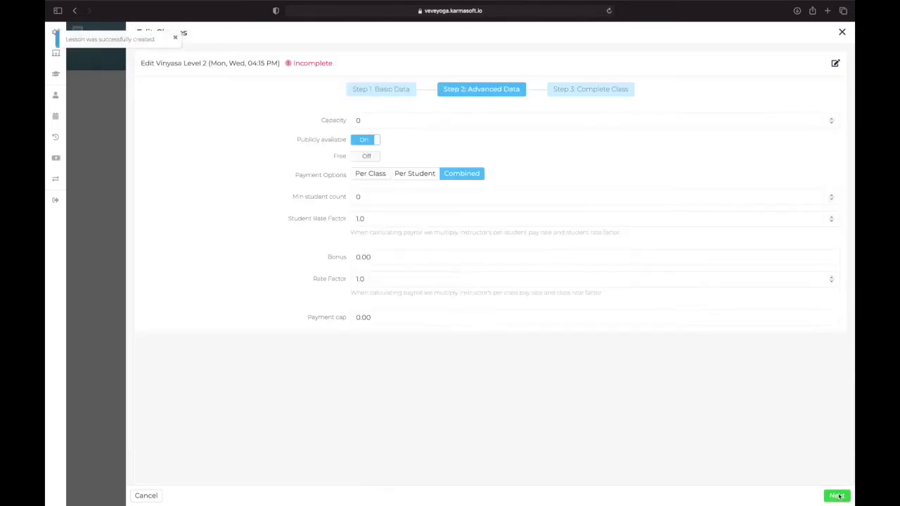
- Set the class capacity to 15
left_click(406, 121)
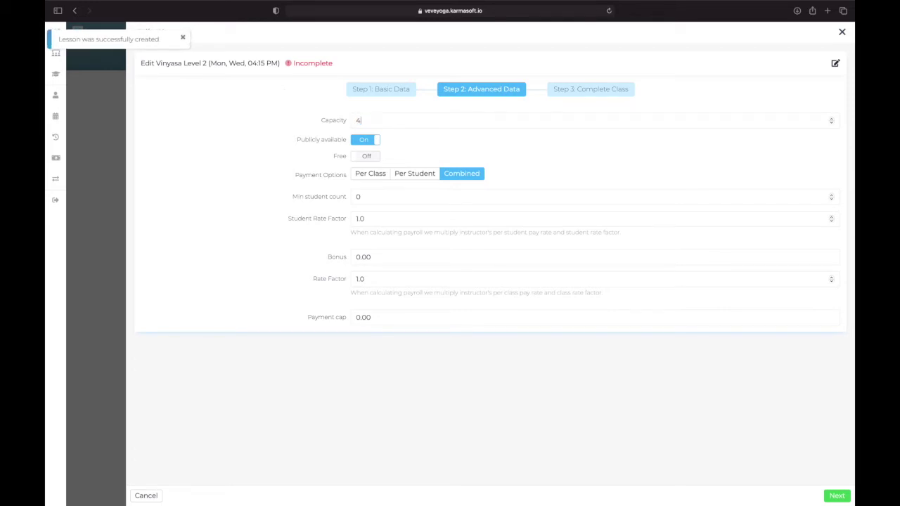
type("45")
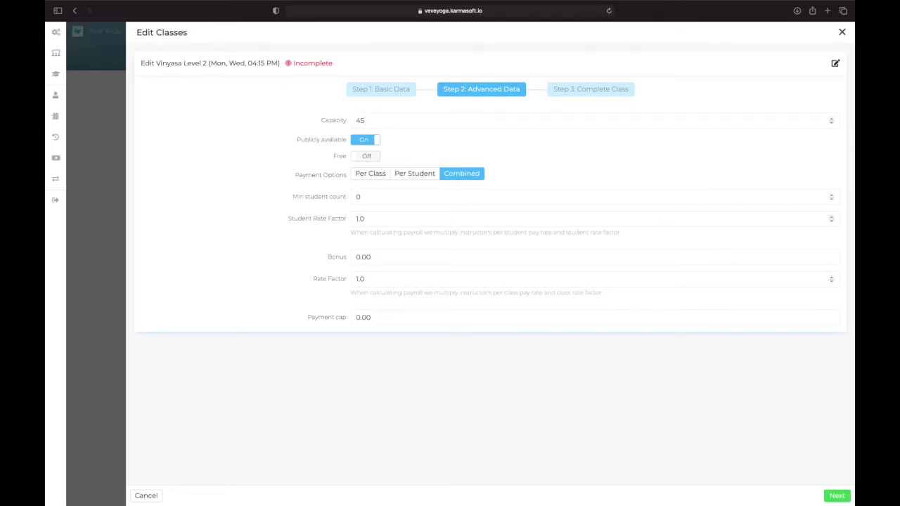
left_click(384, 123)
left_click_drag(384, 122, 343, 110)
type("15")
- Set the minimum student count to 5 and use the Combined payment option for the class
left_click(373, 175)
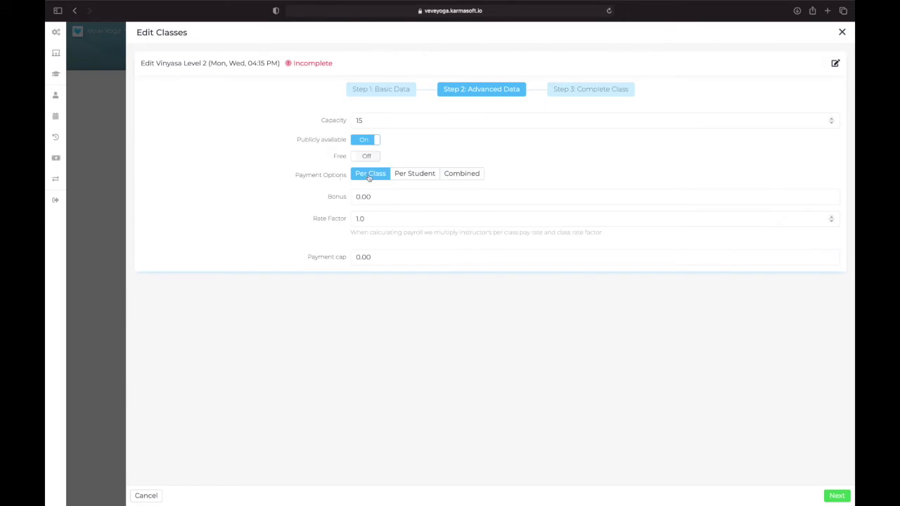
left_click(407, 175)
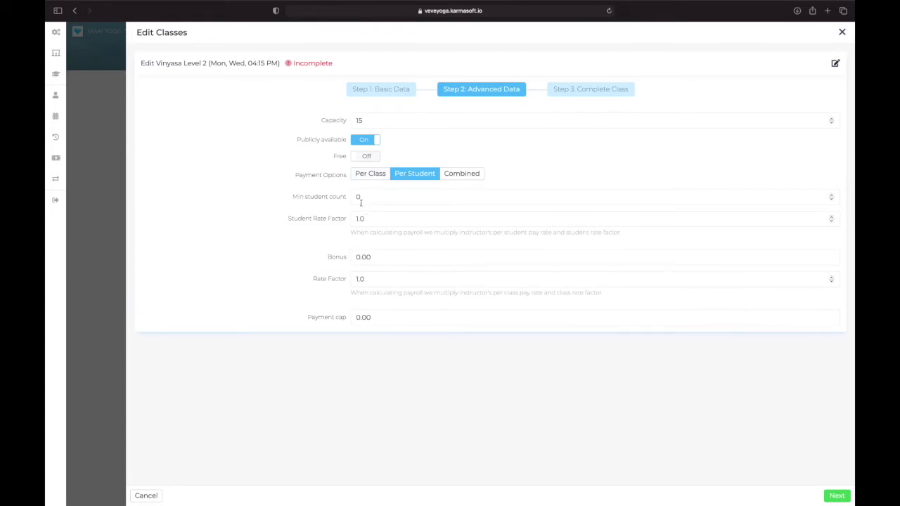
left_click_drag(367, 199, 340, 190)
type("5")
left_click(359, 206)
left_click(374, 180)
left_click(464, 175)
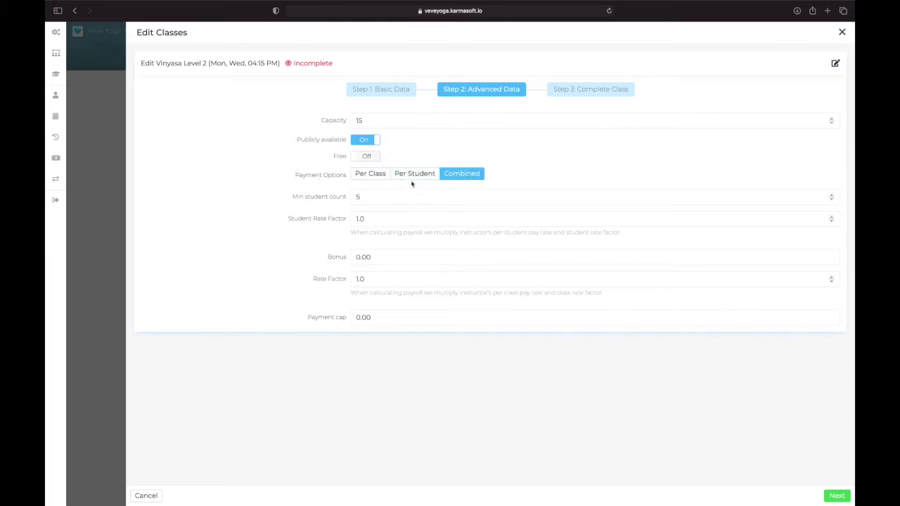
left_click(371, 179)
- Set the payment cap to 75 and continue to the final class setup step
left_click_drag(359, 317, 347, 313)
type("75")
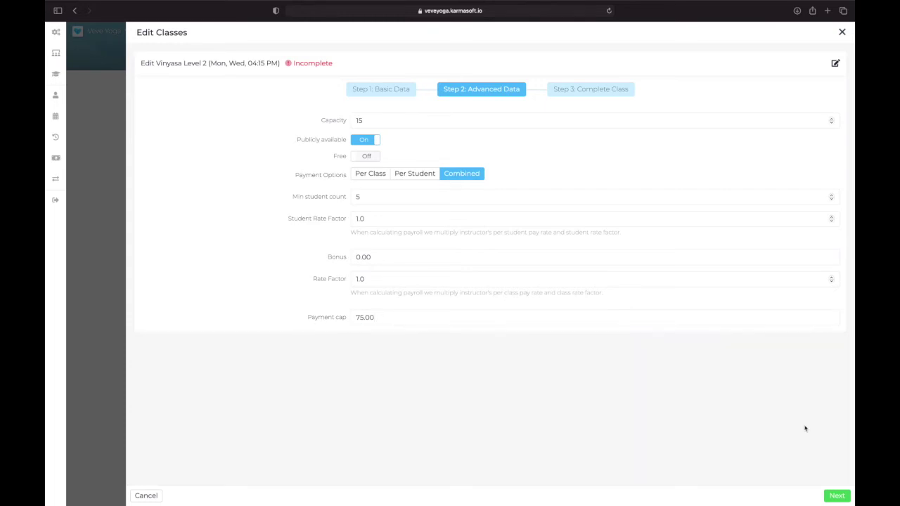
left_click(840, 498)
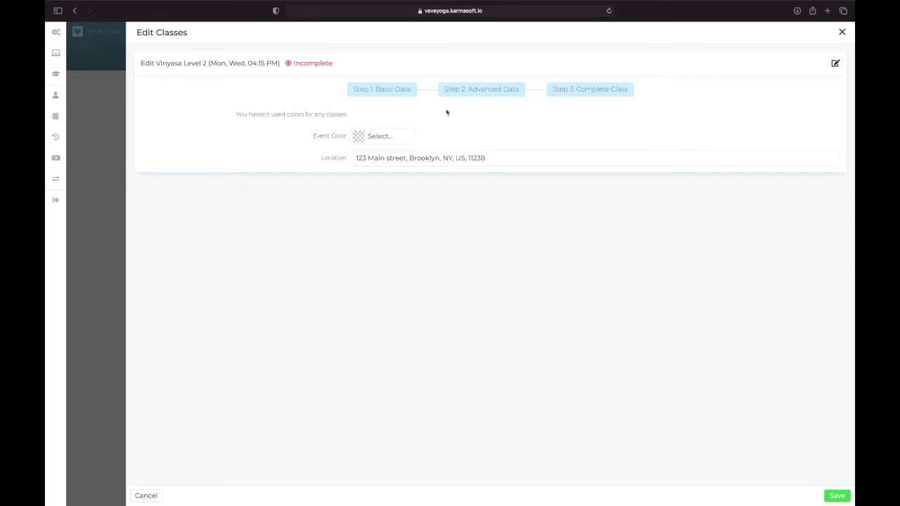
- Give the class the blue event color #46aae3, save it and close the class editor
left_click(360, 136)
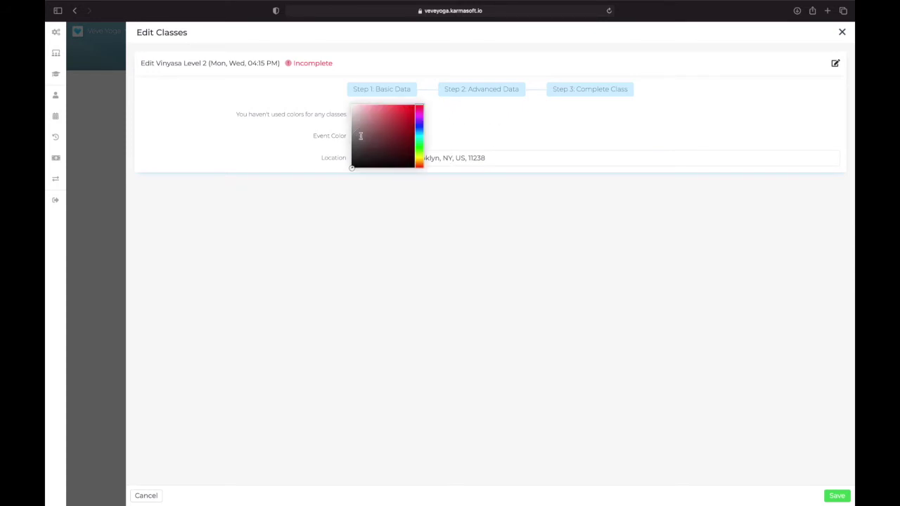
left_click(420, 131)
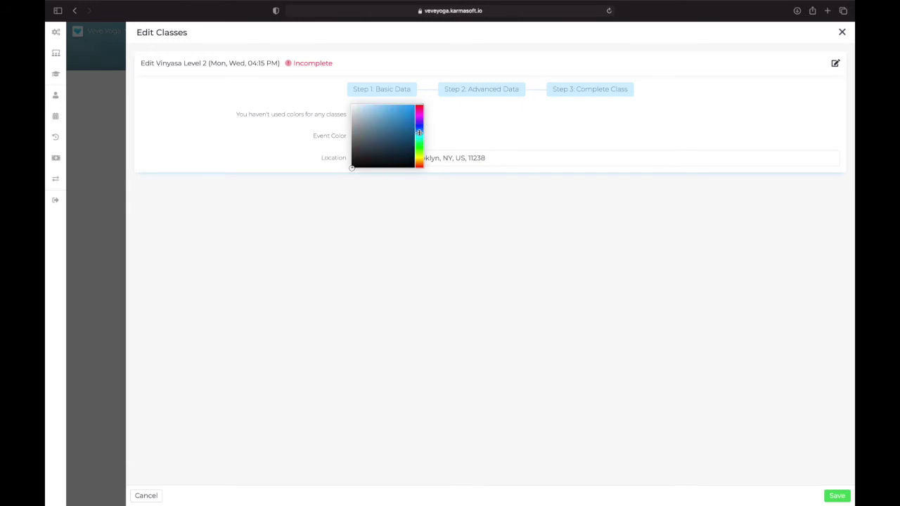
left_click(409, 116)
left_click(396, 112)
left_click(458, 116)
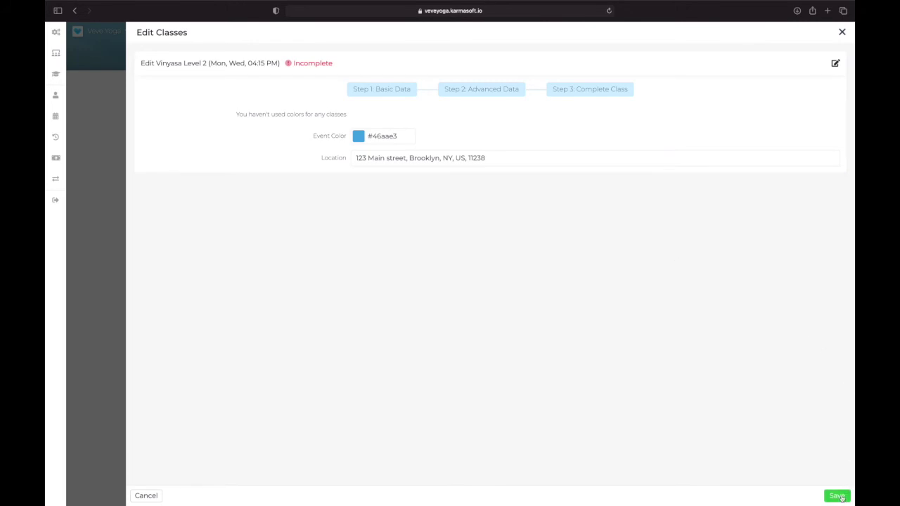
left_click(840, 496)
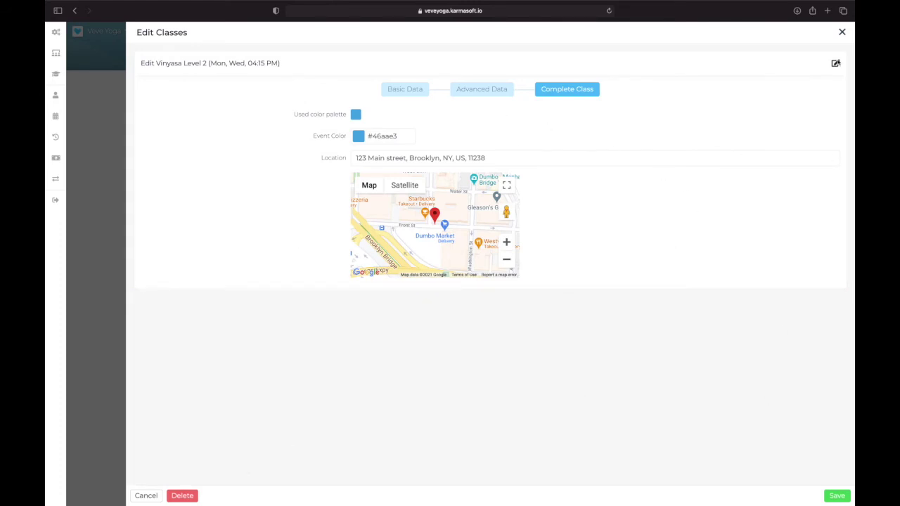
left_click(842, 32)
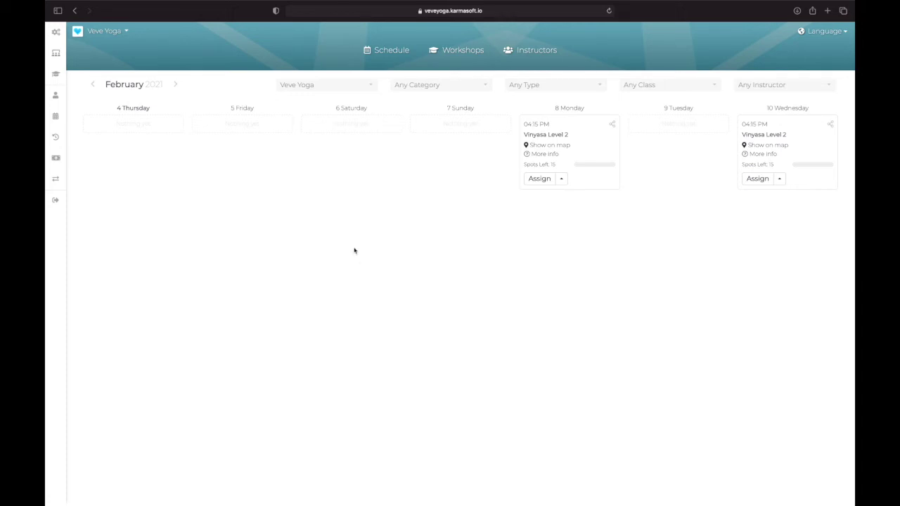
- Start a new class in the class editor and name it "Vinyasa level 2"
left_click(56, 54)
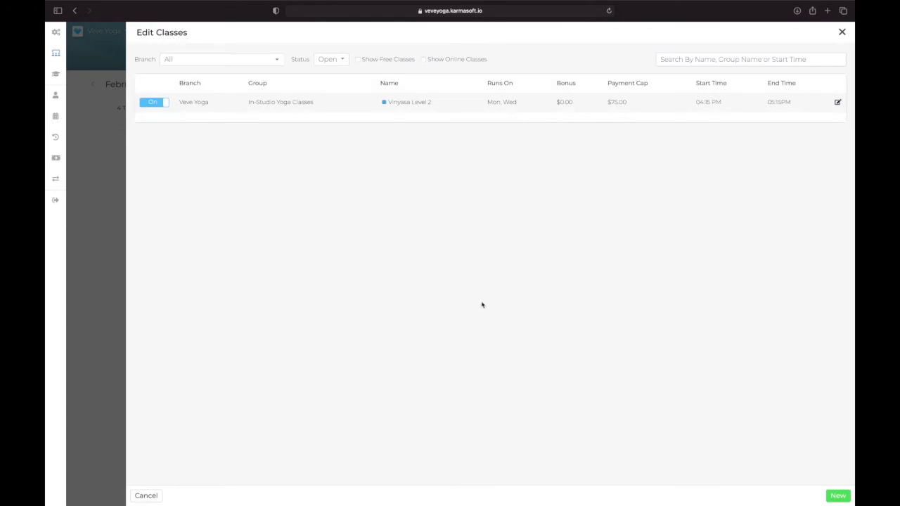
left_click(838, 496)
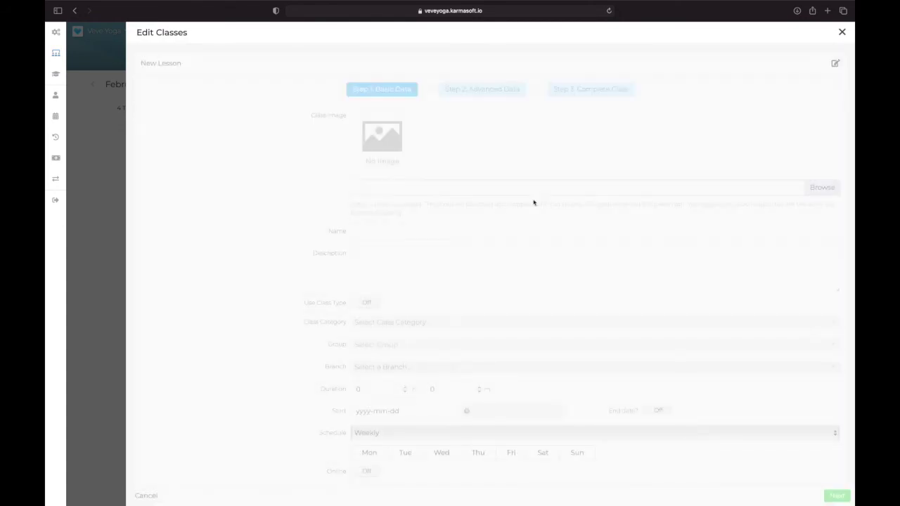
left_click(392, 233)
type("V")
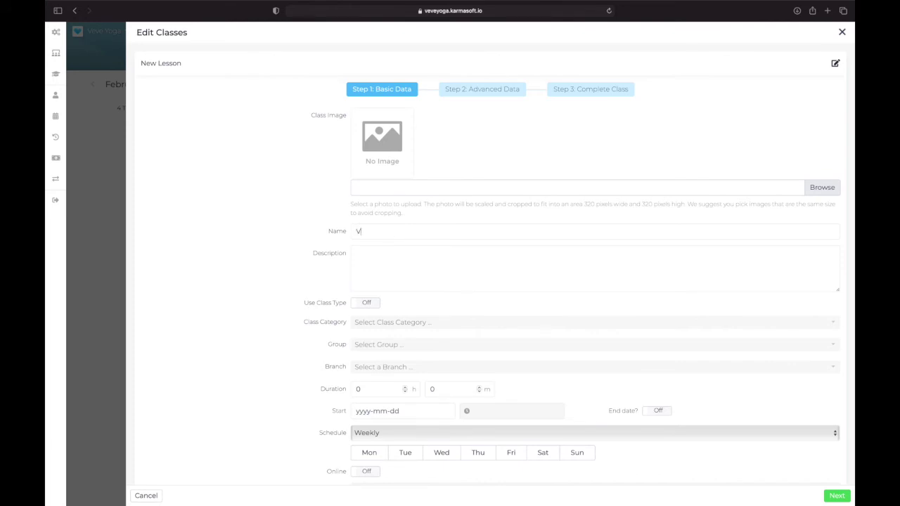
type("inyasa")
type(" level")
type(" 2")
- Enter "Vinyasa Level2" as the description of the new class
type("V")
type("inyasa")
type(" Level")
type("2")
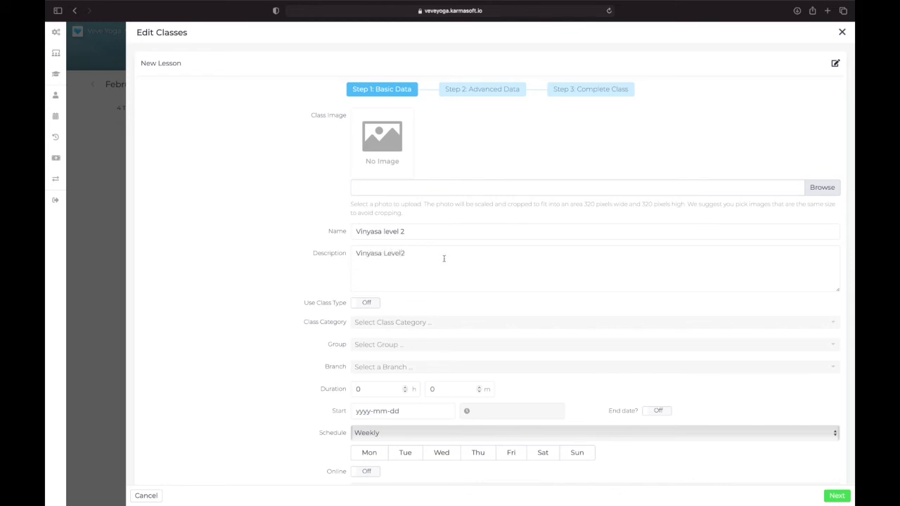
- Assign the class to the Streaming Classes category, the Streaming Yoga Class group and the Veve Yoga branch
scroll(412, 283, "down", 1)
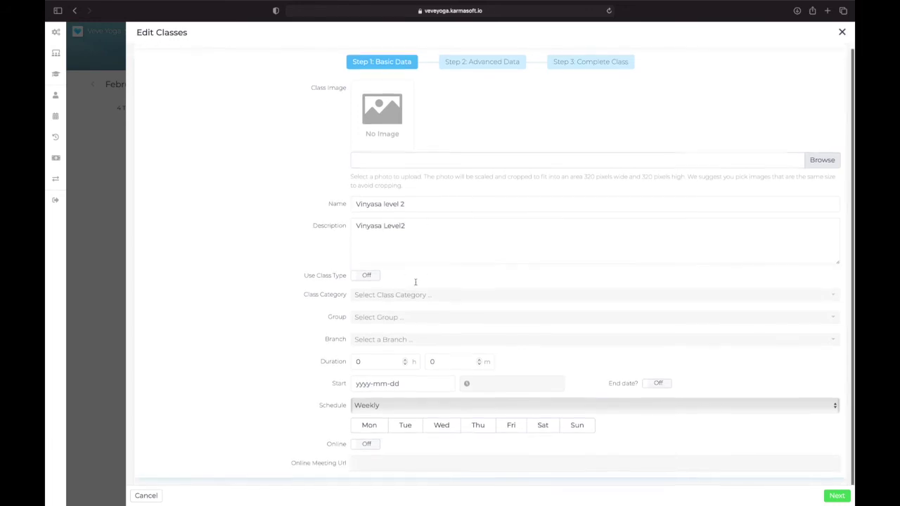
left_click(410, 296)
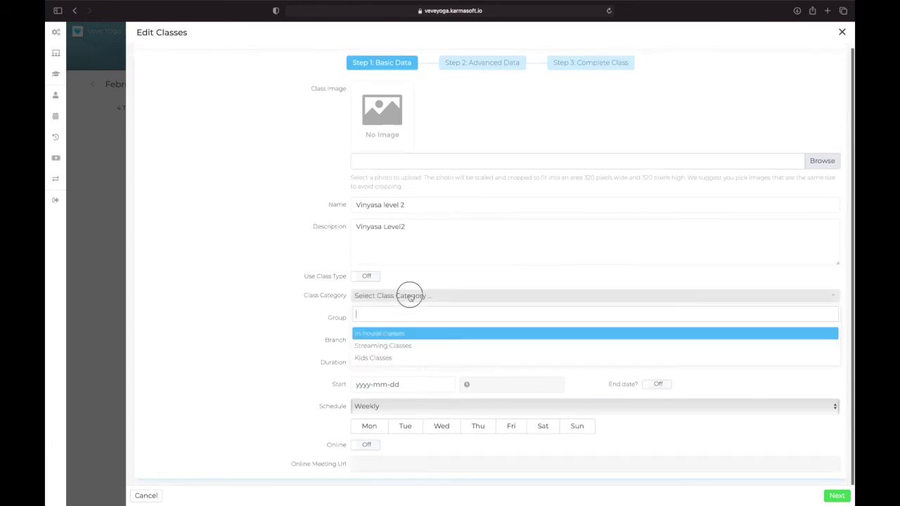
left_click(384, 346)
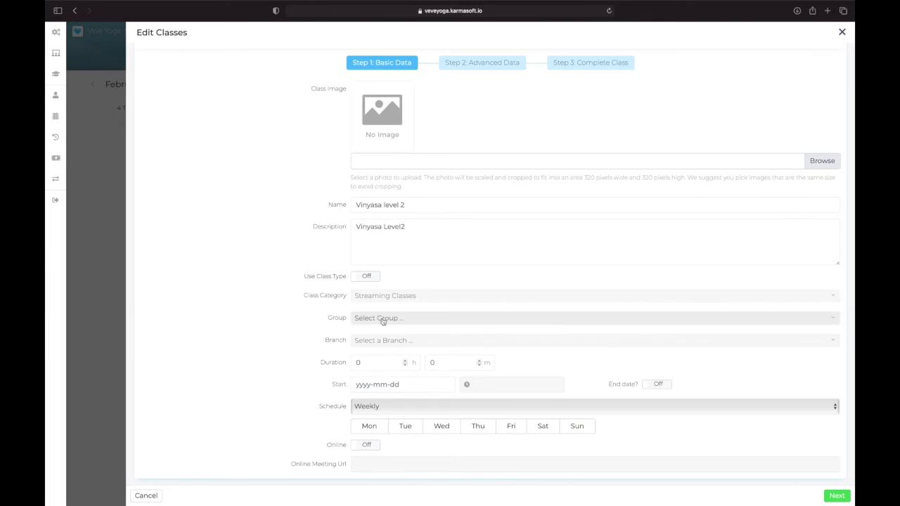
left_click(383, 320)
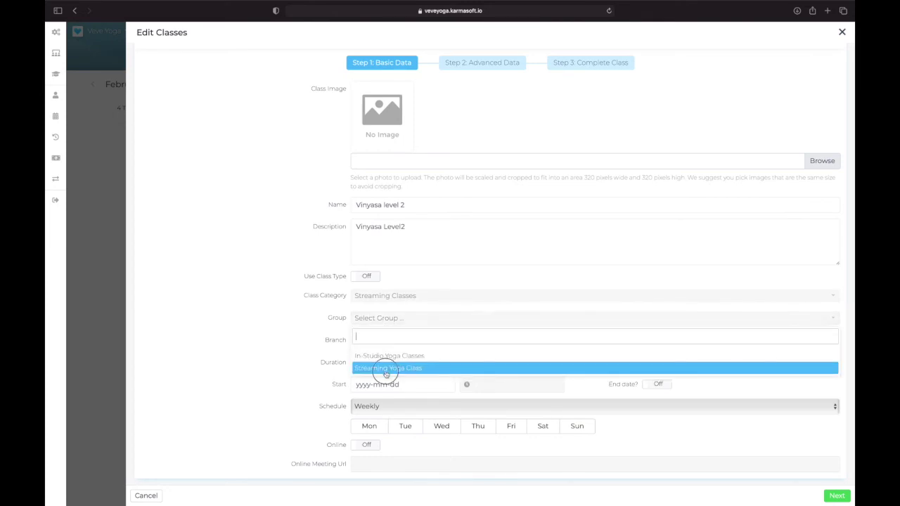
left_click(385, 373)
left_click(386, 342)
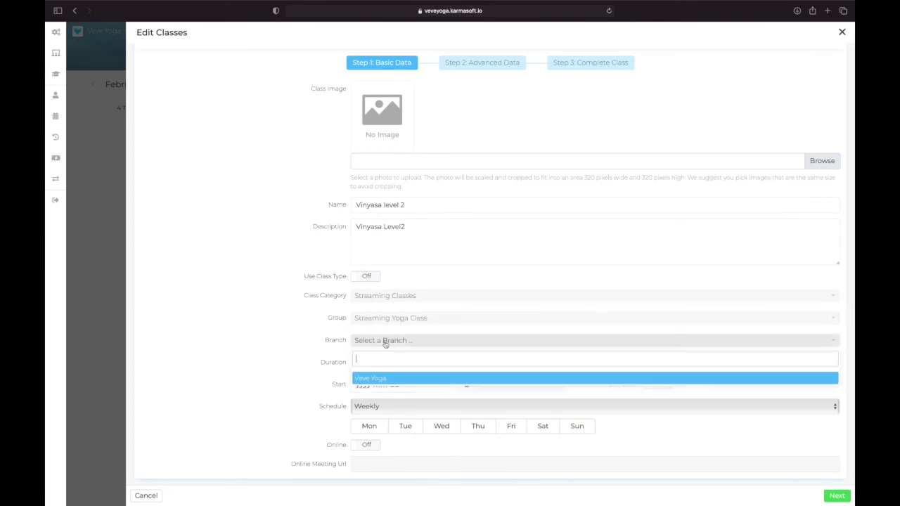
left_click(375, 383)
- Set the class duration to 1 hour and the start date to 2021-02-04
double_click(366, 364)
type("1")
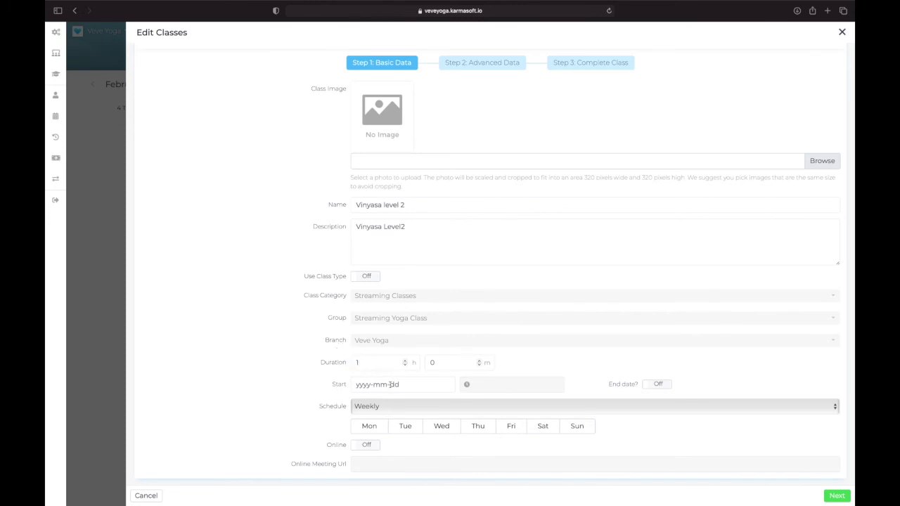
left_click(391, 384)
left_click(415, 320)
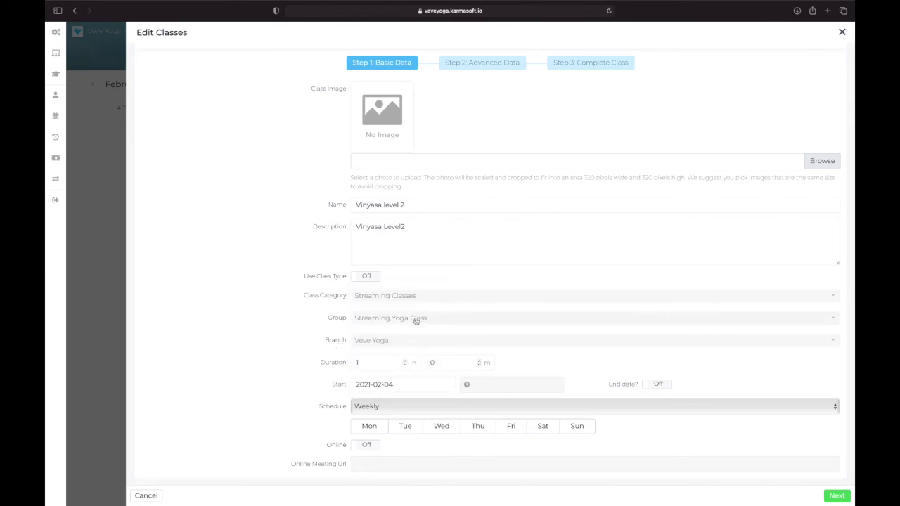
- Set the class start time to 06:00 PM
left_click(510, 386)
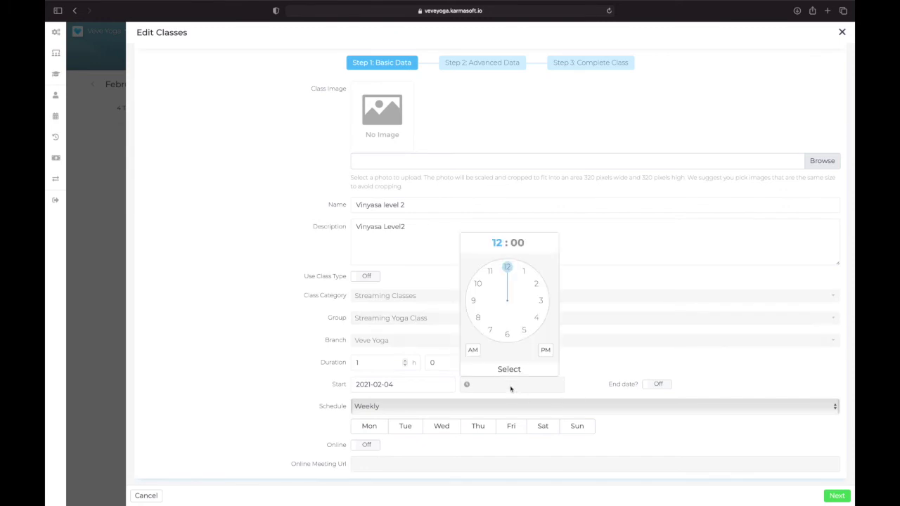
left_click(507, 334)
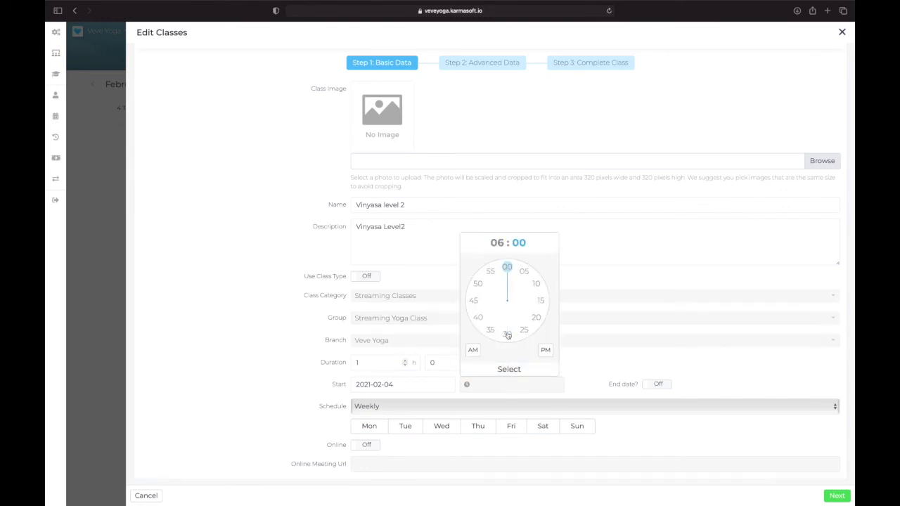
left_click(508, 269)
left_click(546, 351)
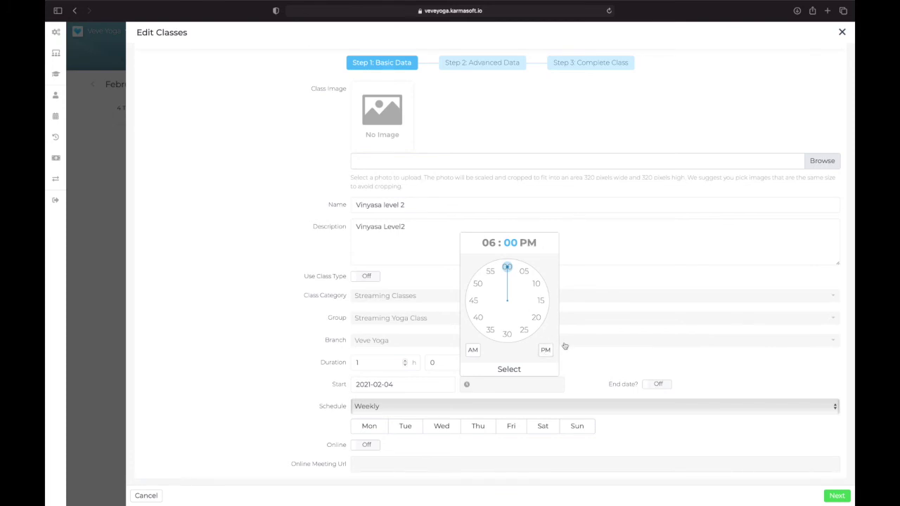
left_click(511, 369)
- Schedule the weekly class for every weekday from Monday through Friday
scroll(499, 299, "down", 1)
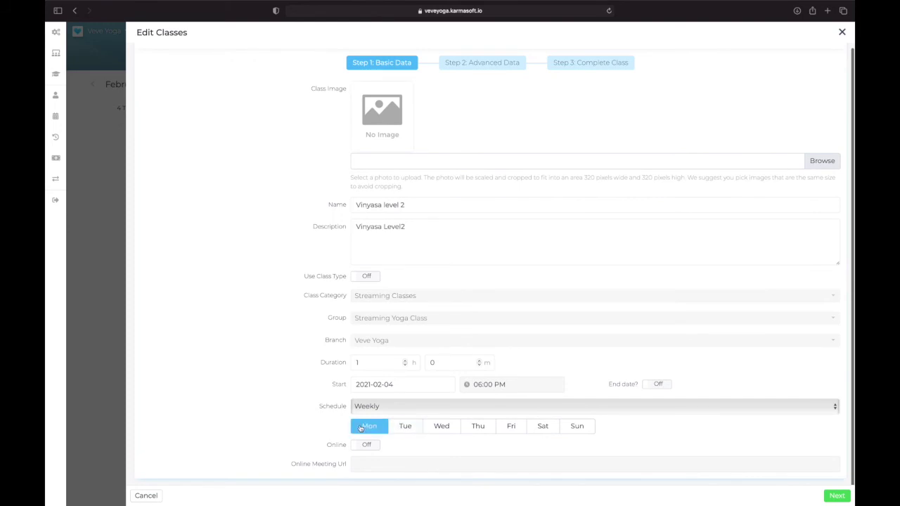
left_click(397, 426)
left_click(403, 428)
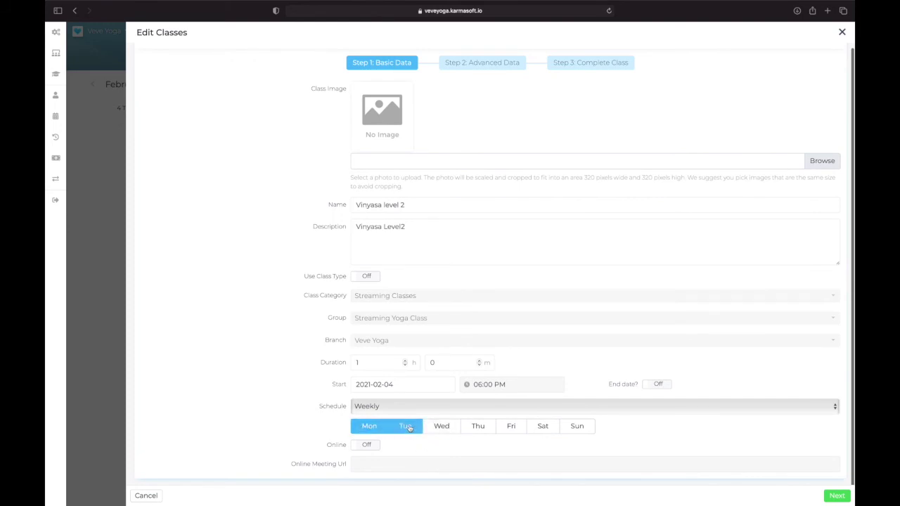
left_click(438, 427)
left_click(475, 428)
left_click(511, 427)
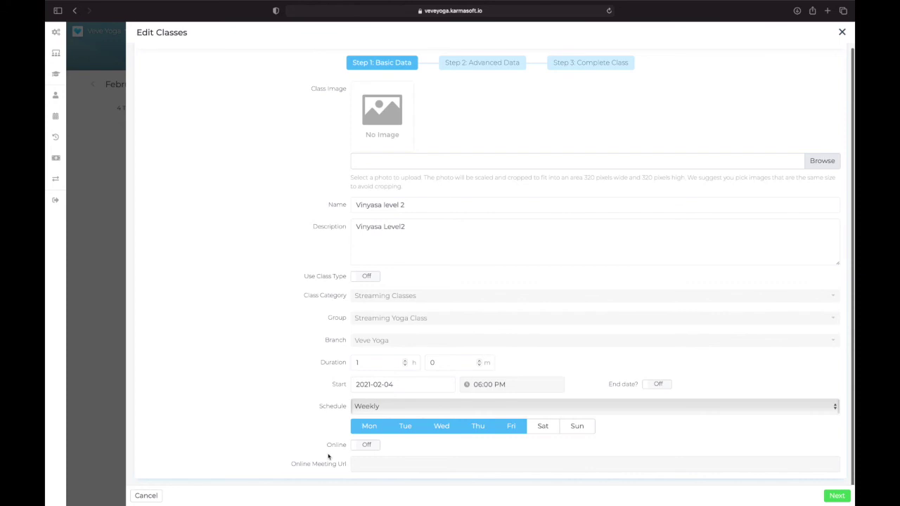
- Make the class online, paste the Zoom meeting link as its online meeting URL and submit the basic data
left_click(373, 449)
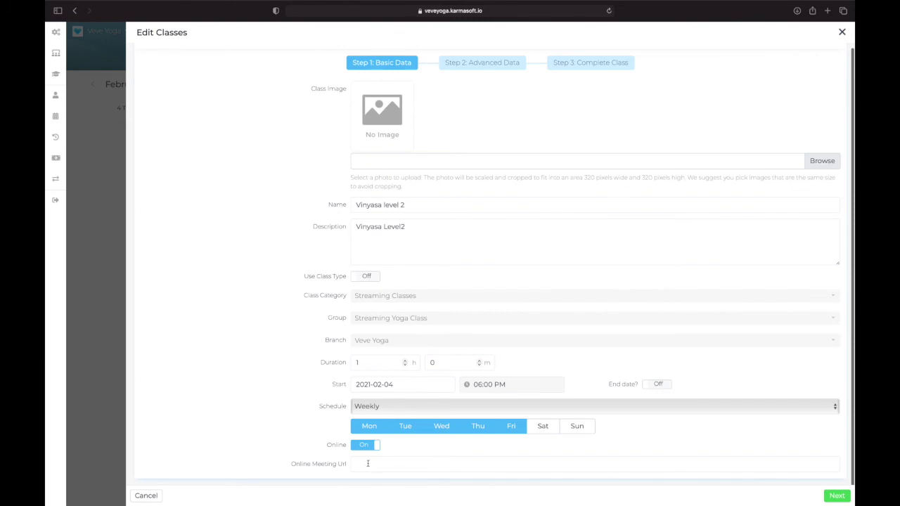
left_click(392, 465)
key("super+v")
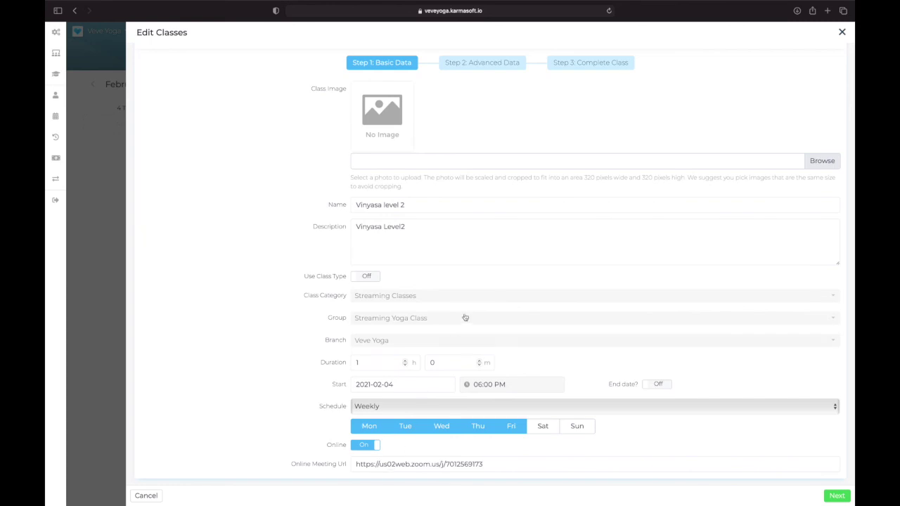
left_click(506, 461)
left_click(838, 496)
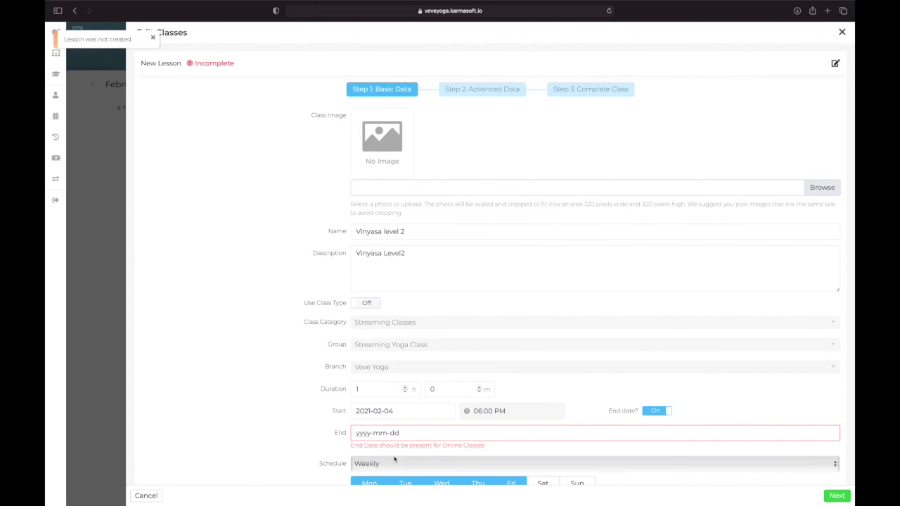
- Set the class end date to 2021-12-31 and continue to the advanced data step
left_click(391, 432)
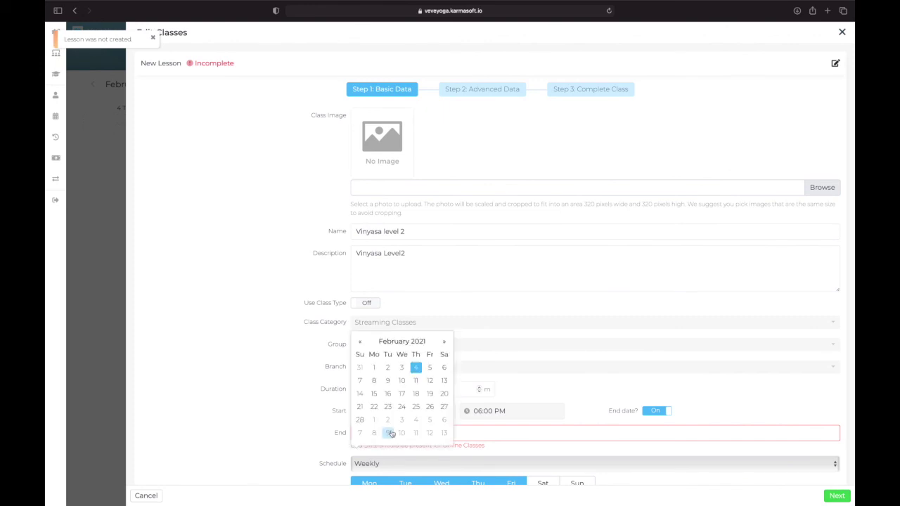
left_click(445, 342)
left_click(412, 323)
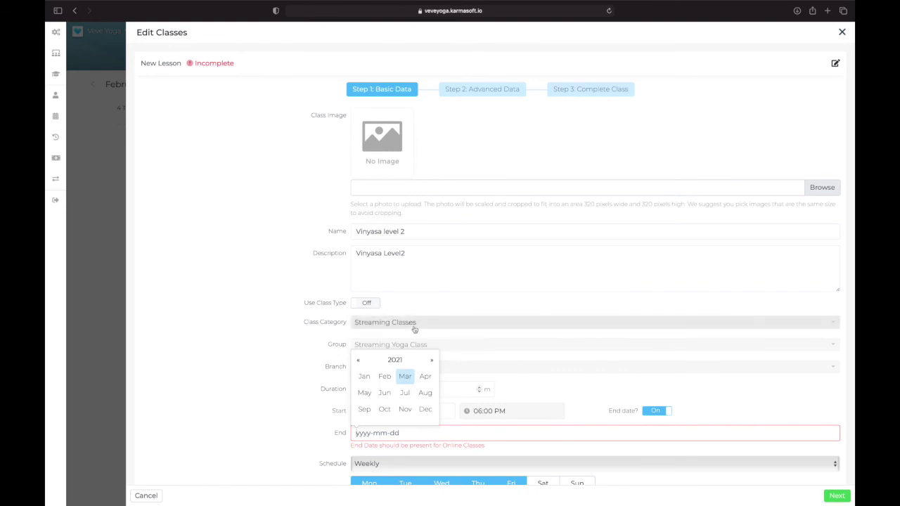
left_click(426, 410)
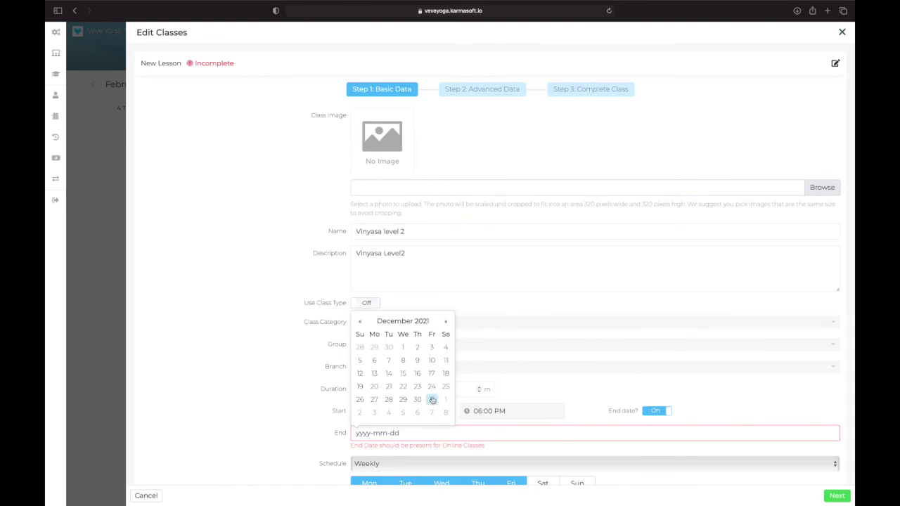
left_click(431, 399)
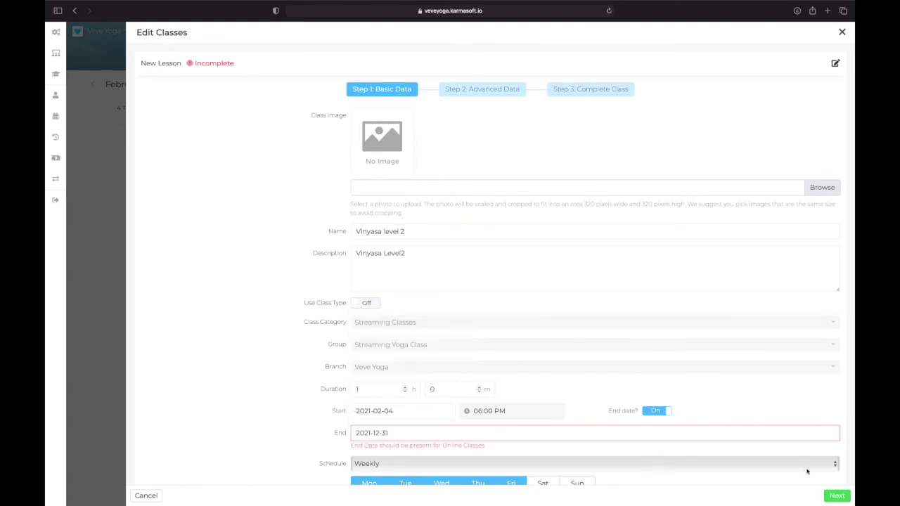
left_click(835, 498)
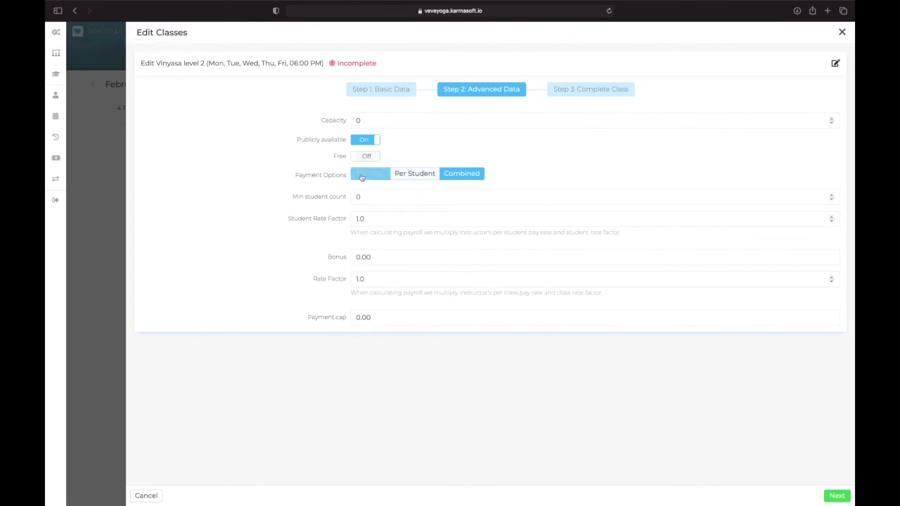
- Use the Per Student payment option for the online class and continue to the final setup step
left_click(421, 175)
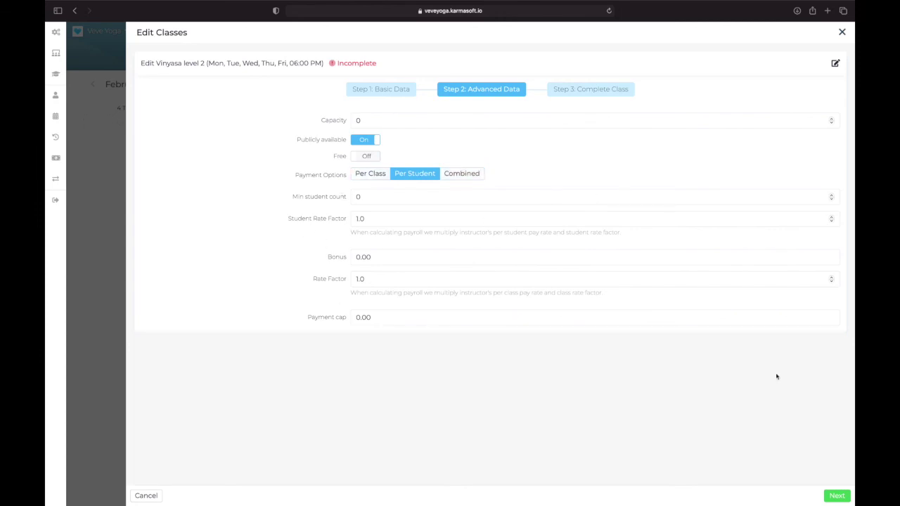
left_click(841, 496)
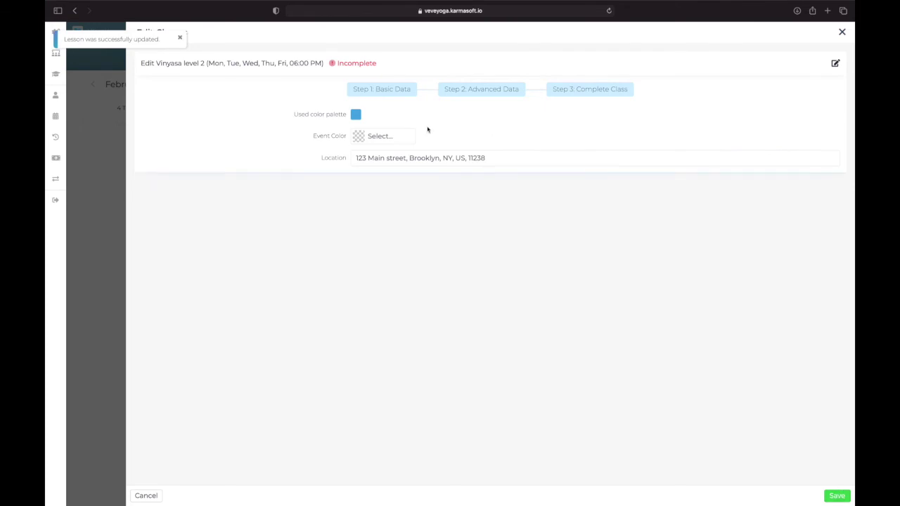
- Reuse the blue event color #46aae3 for the online class, save it and close the class editor
left_click(356, 115)
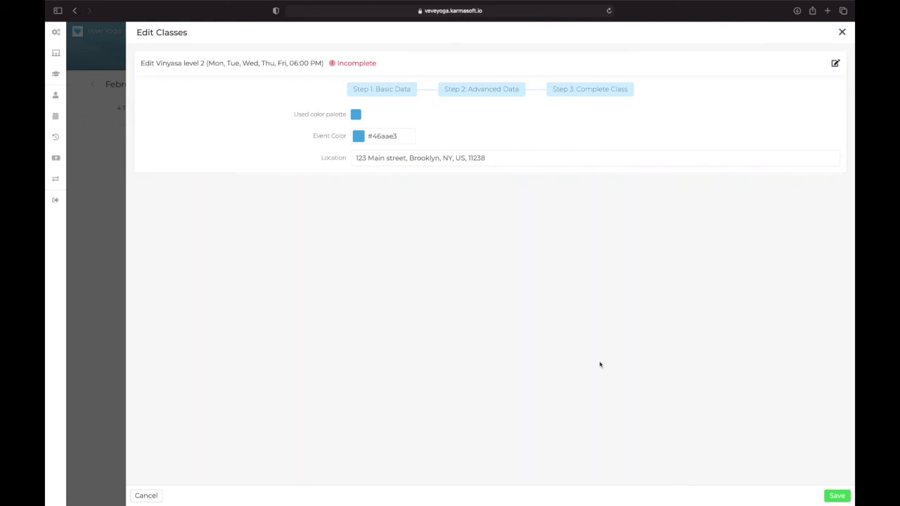
left_click(835, 497)
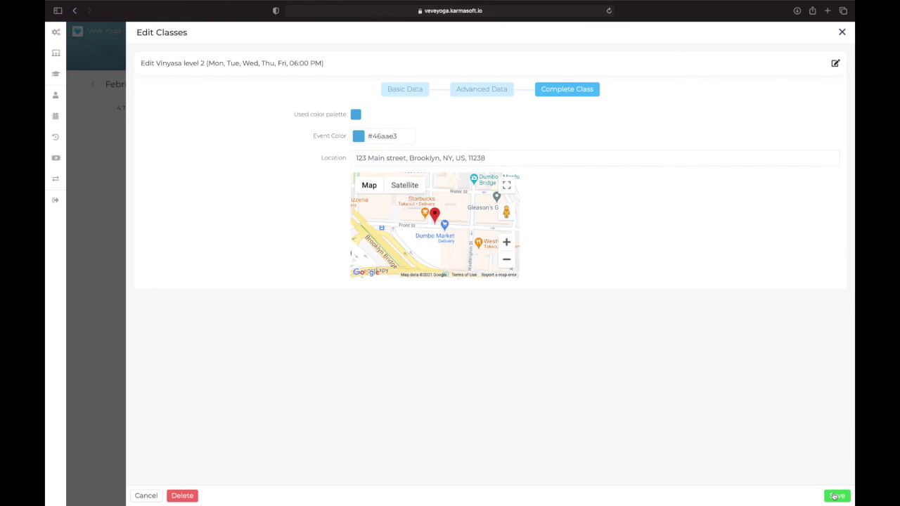
left_click(842, 32)
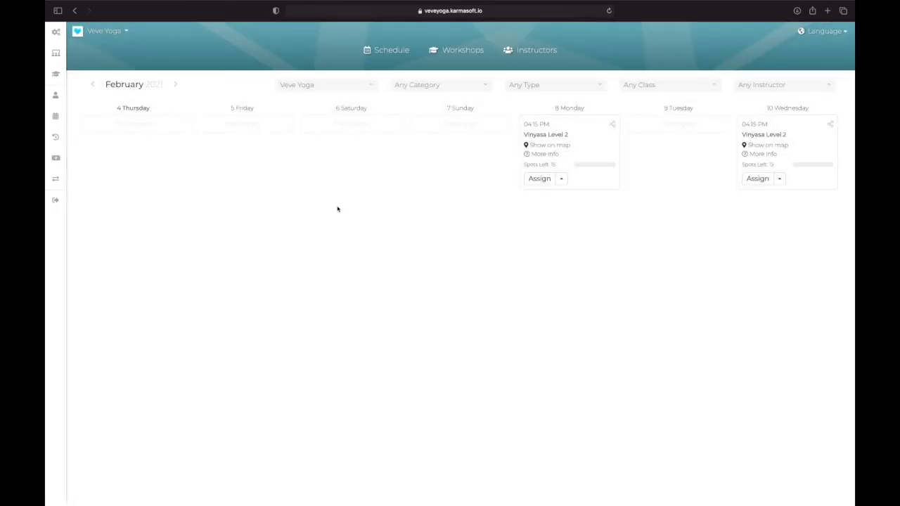
- Reload the schedule page to check the classes listed for the week
right_click(338, 209)
left_click(357, 219)
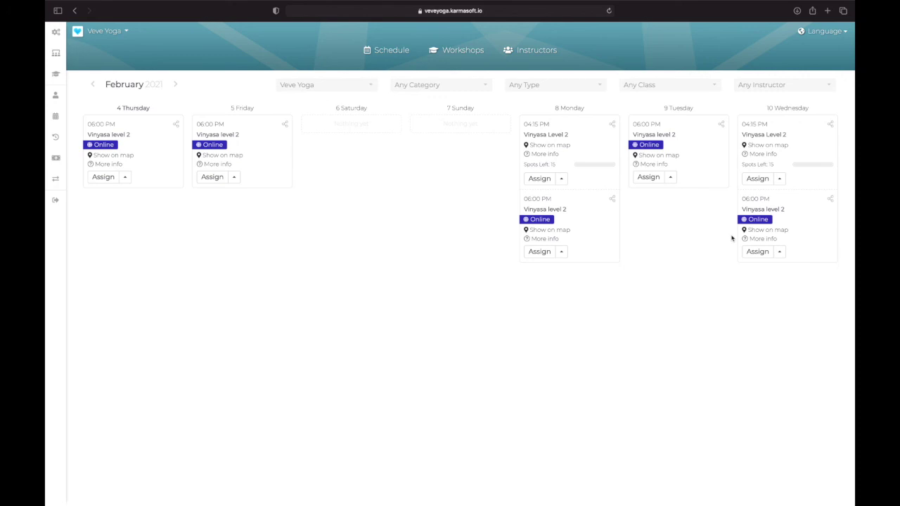
mouse_move(569, 3)
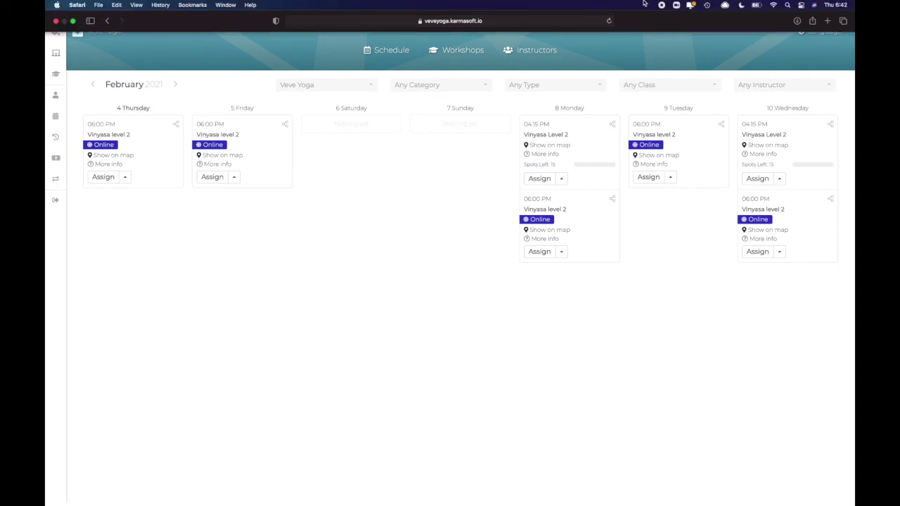